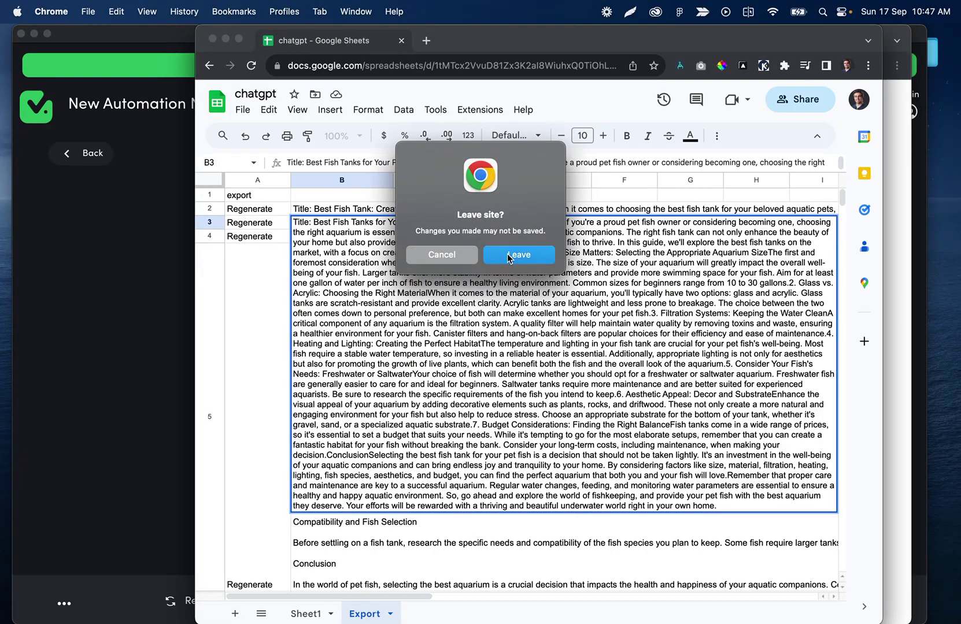
Leave the Google Sheets window without saving and narrow the TaskMagic window to reveal the browser.
left_click(508, 255)
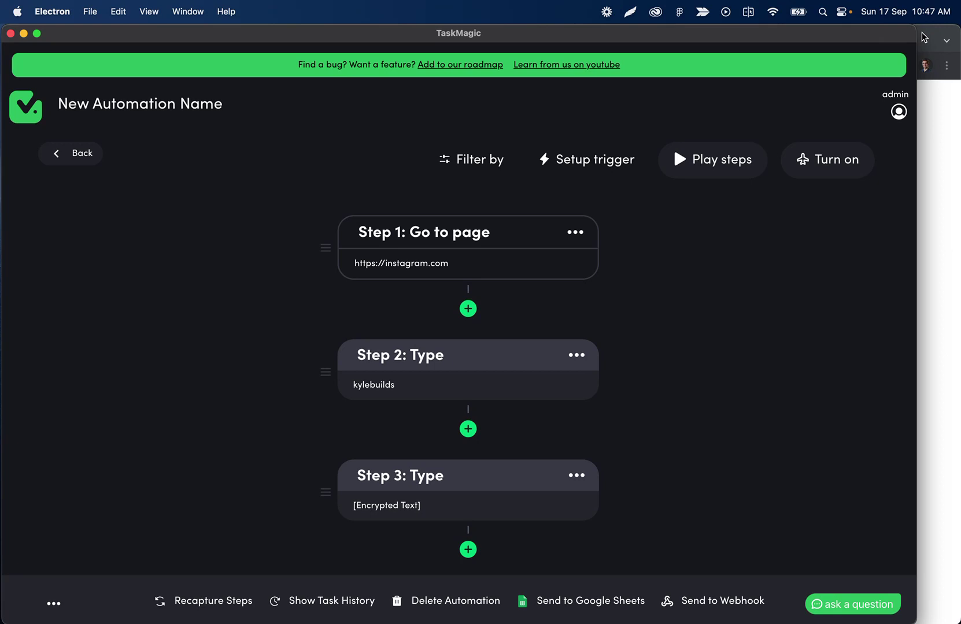
left_click_drag(917, 32, 849, 24)
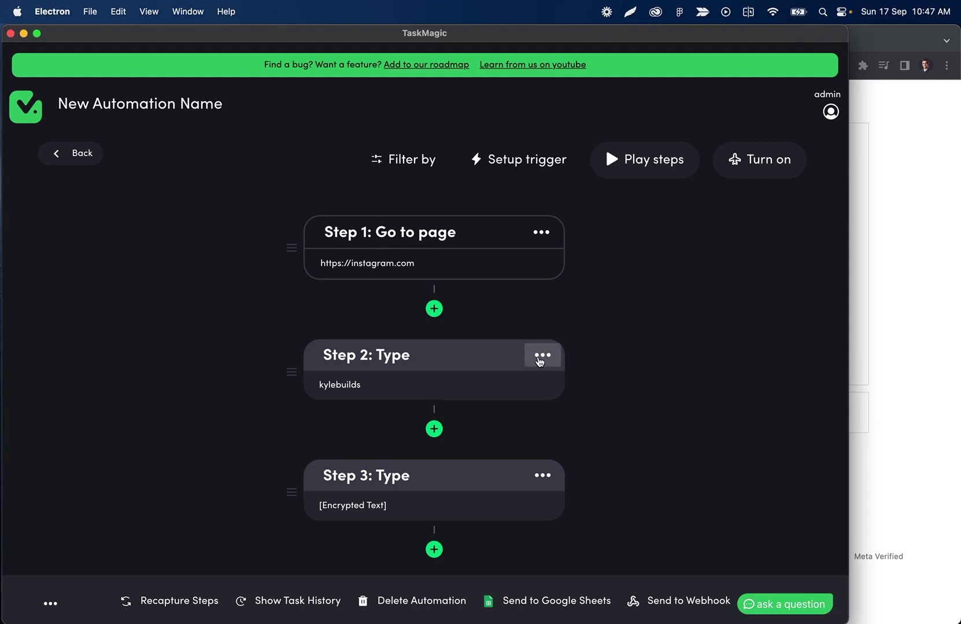
Open Update Selectors for the Step 2 username Type step, cancel, then reopen it.
left_click(540, 359)
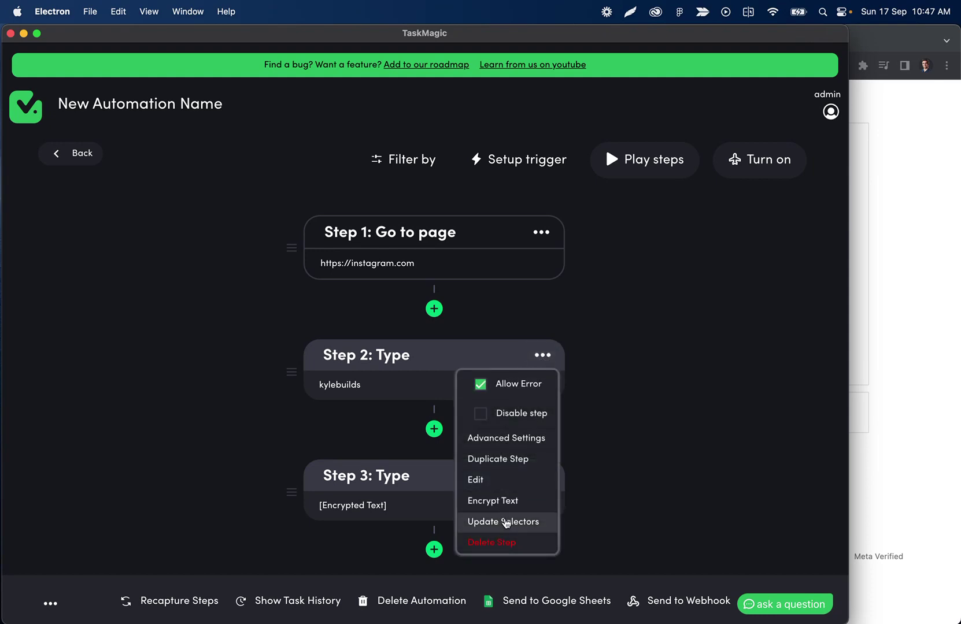
left_click(503, 521)
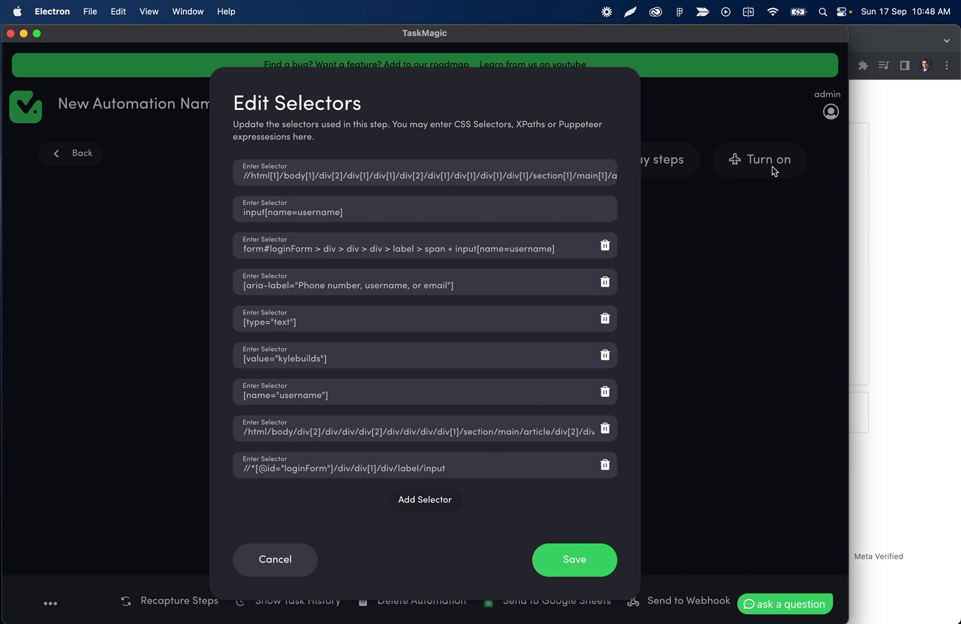
left_click(277, 565)
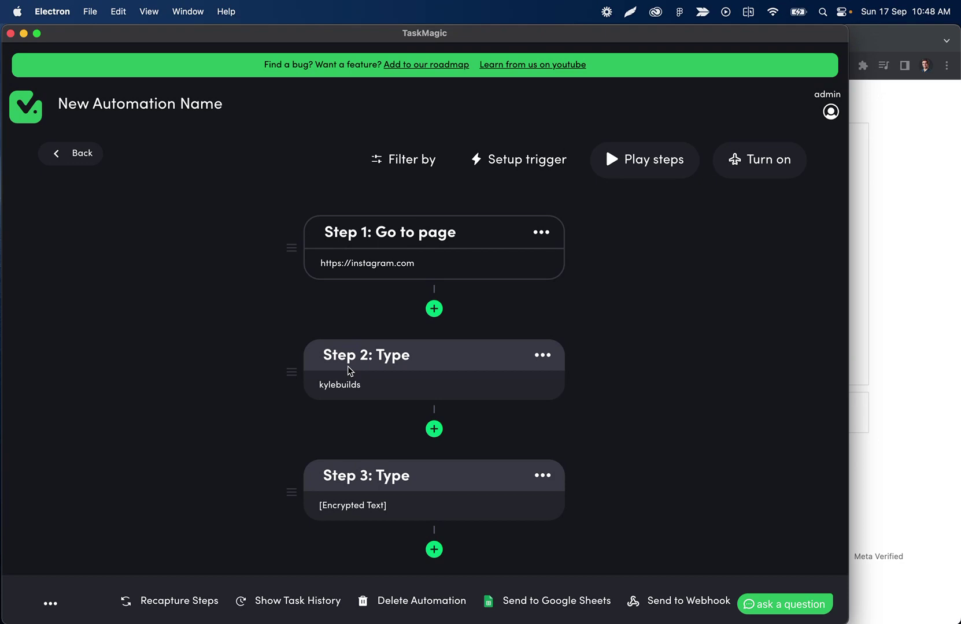
left_click(541, 364)
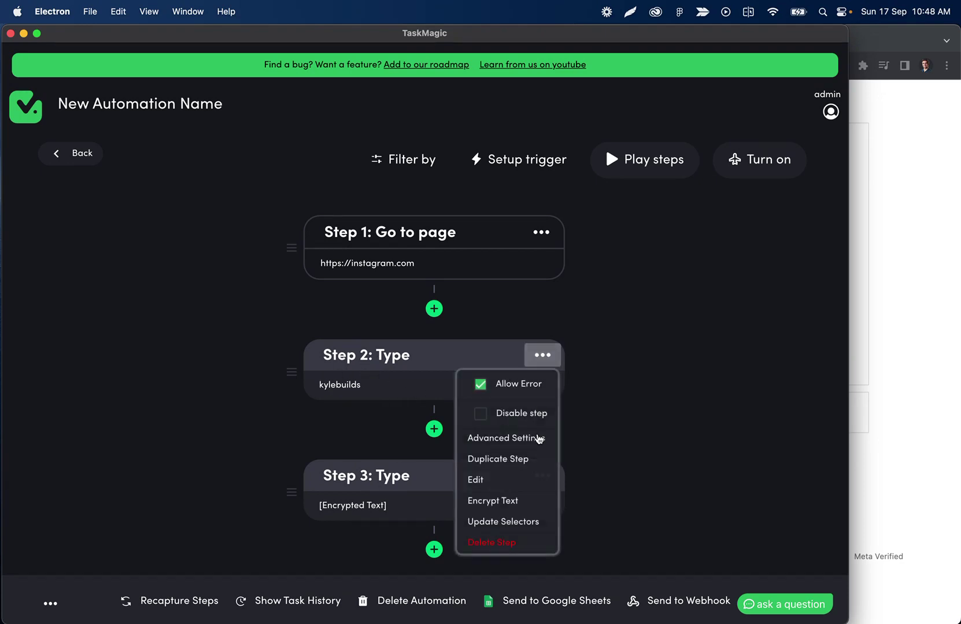
left_click(538, 529)
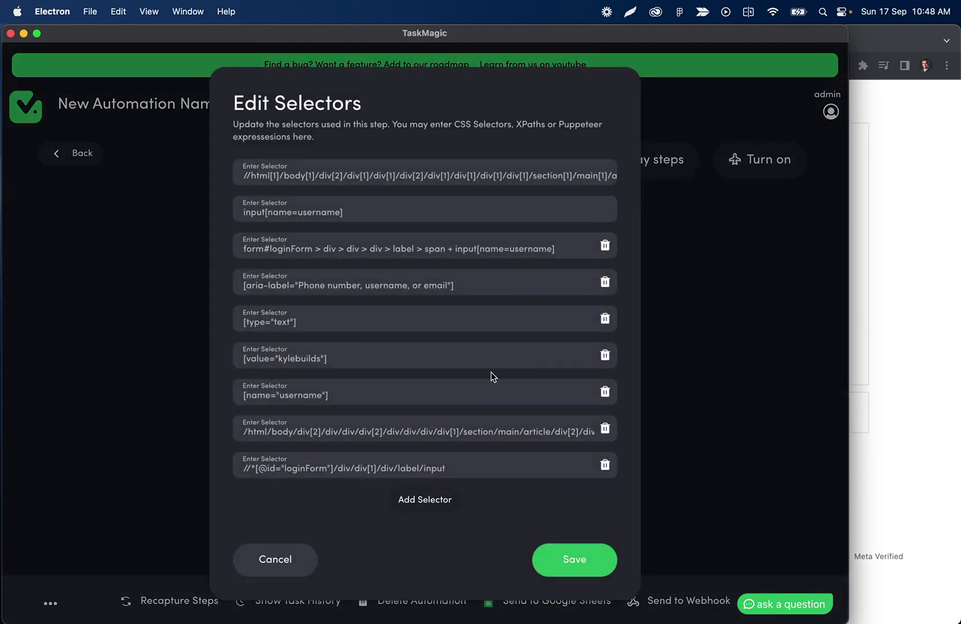
Bring the Instagram login page forward and Inspect its username field.
left_click(879, 314)
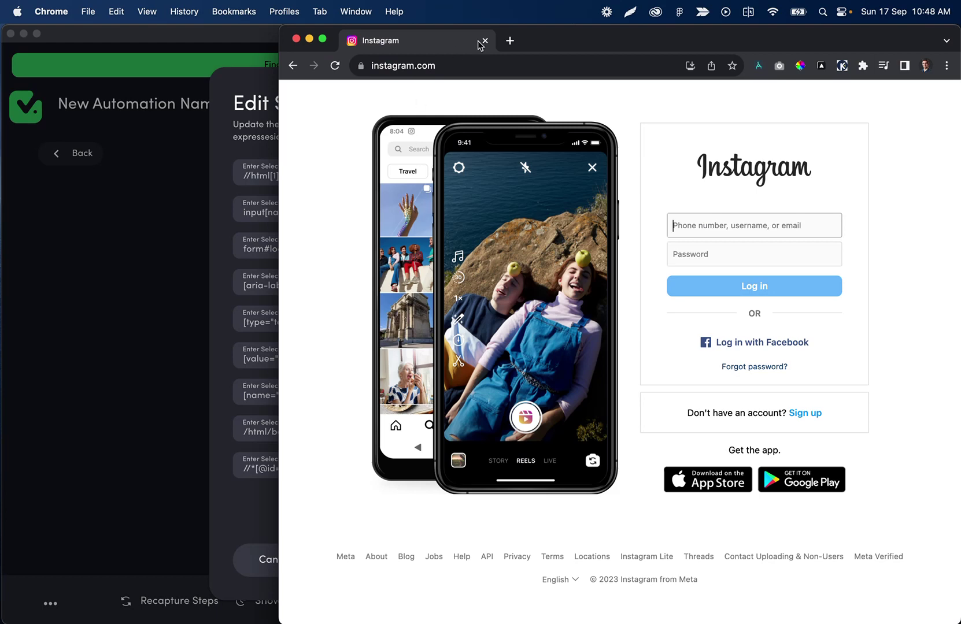
left_click_drag(540, 35, 515, 36)
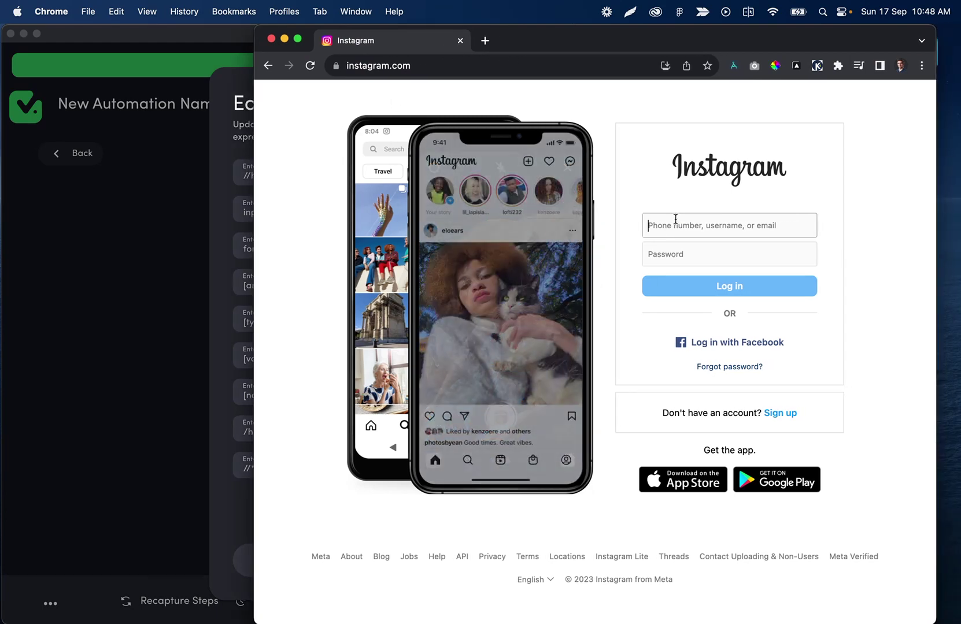
right_click(659, 229)
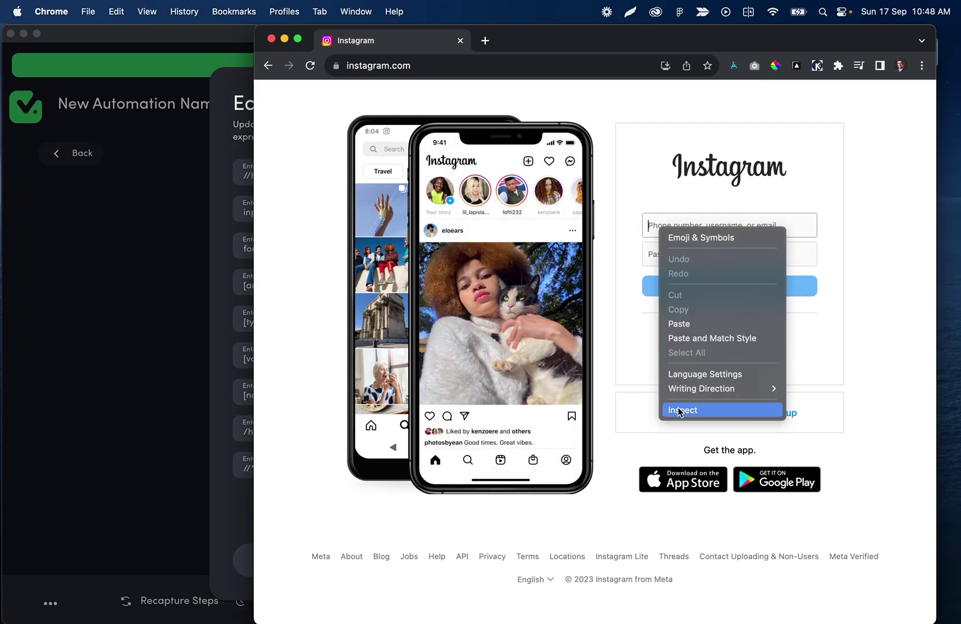
left_click(681, 410)
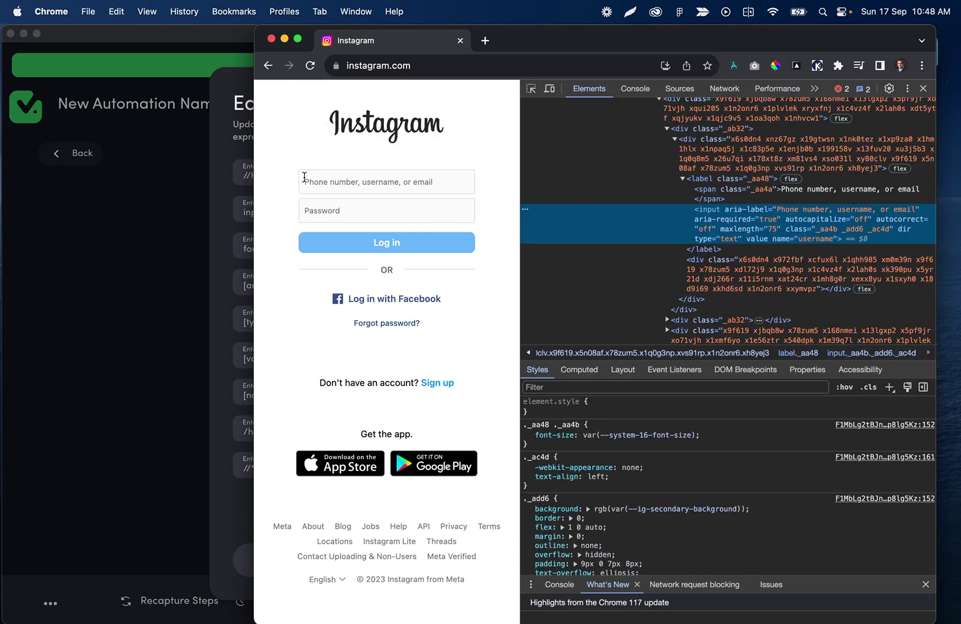
Widen the browser beside DevTools and pick the username field with the element picker.
left_click_drag(255, 130, 64, 130)
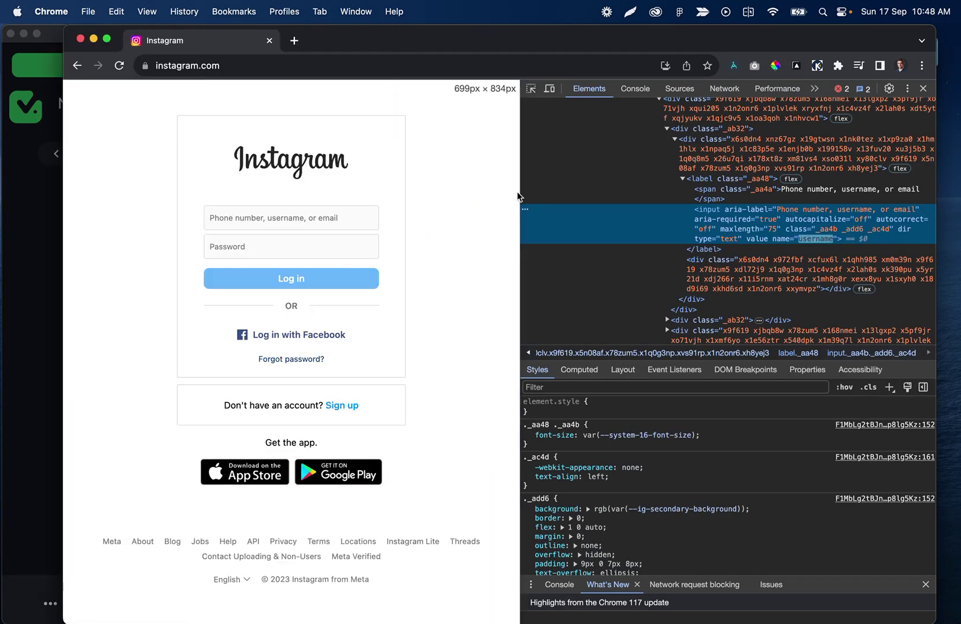
left_click_drag(519, 197, 711, 195)
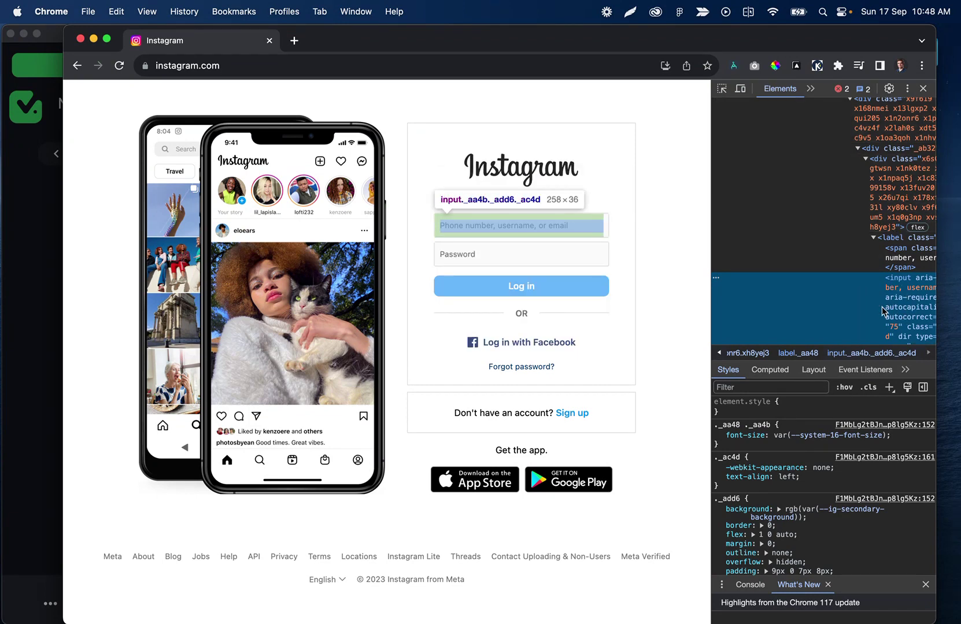
scroll(883, 311, "right", 2)
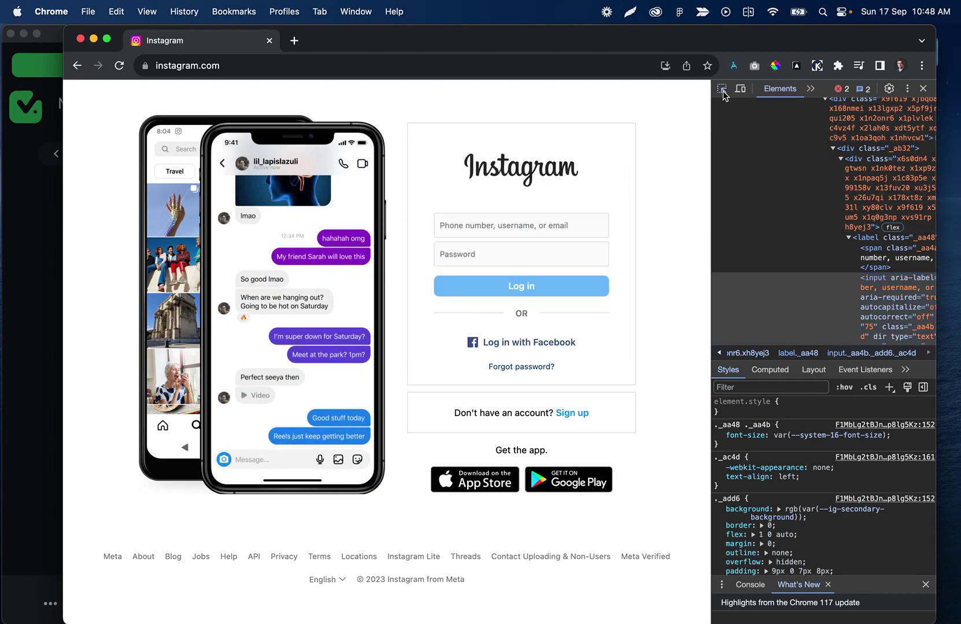
left_click(721, 89)
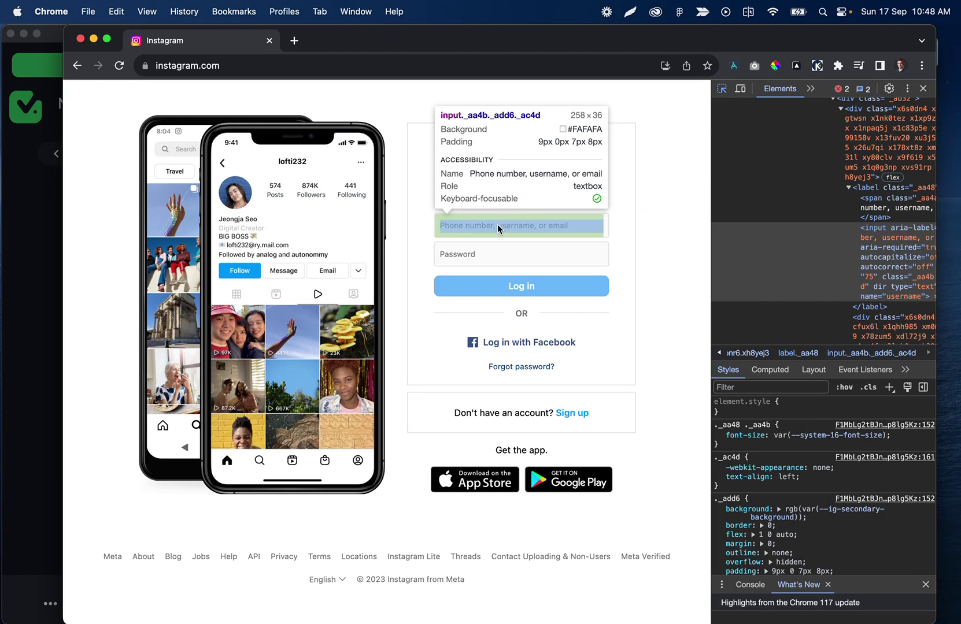
left_click(497, 224)
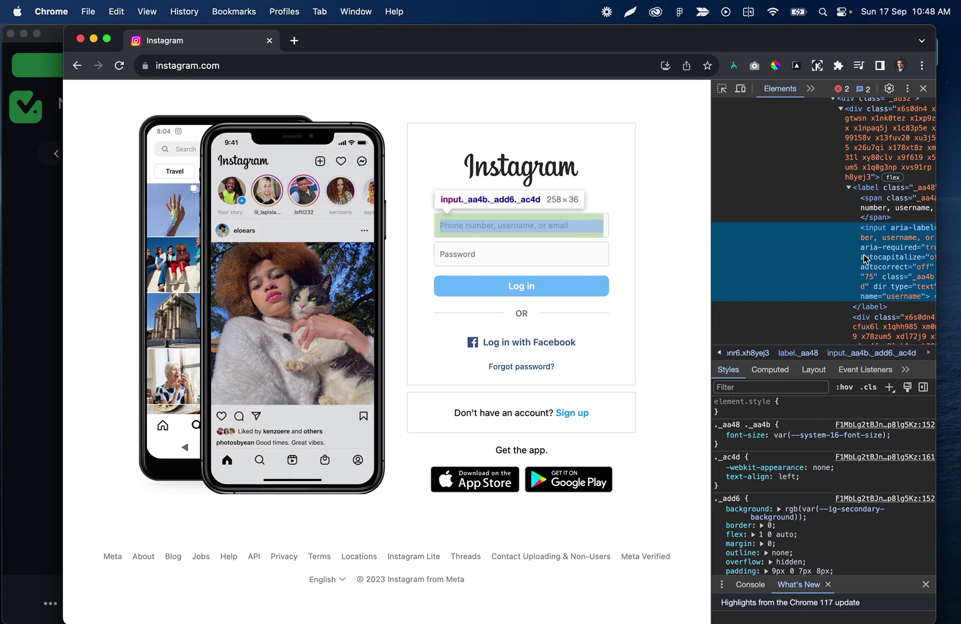
scroll(846, 252, "left", 2)
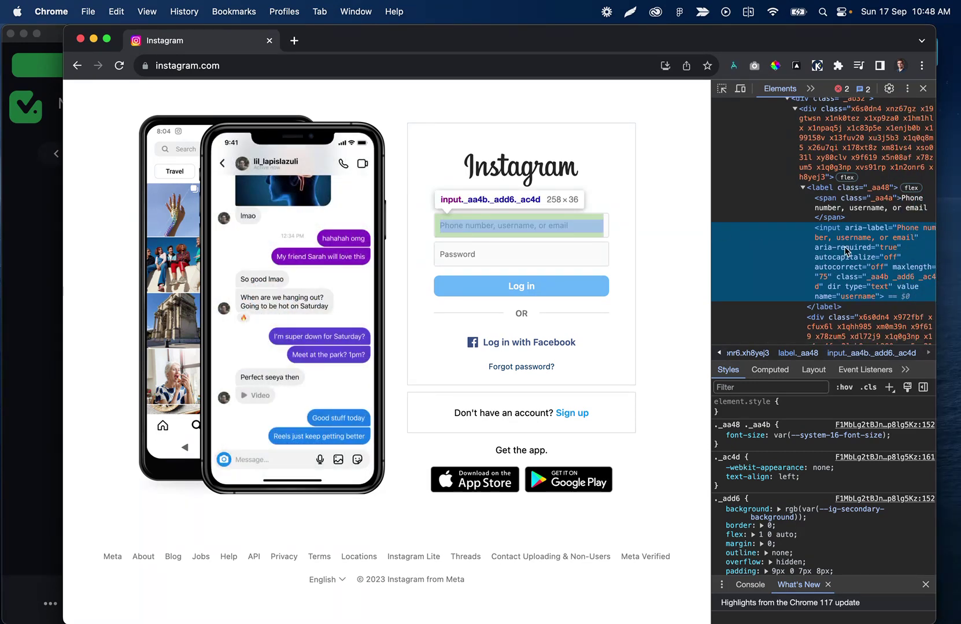
Copy the username input's CSS selector from Elements and return to TaskMagic.
right_click(845, 252)
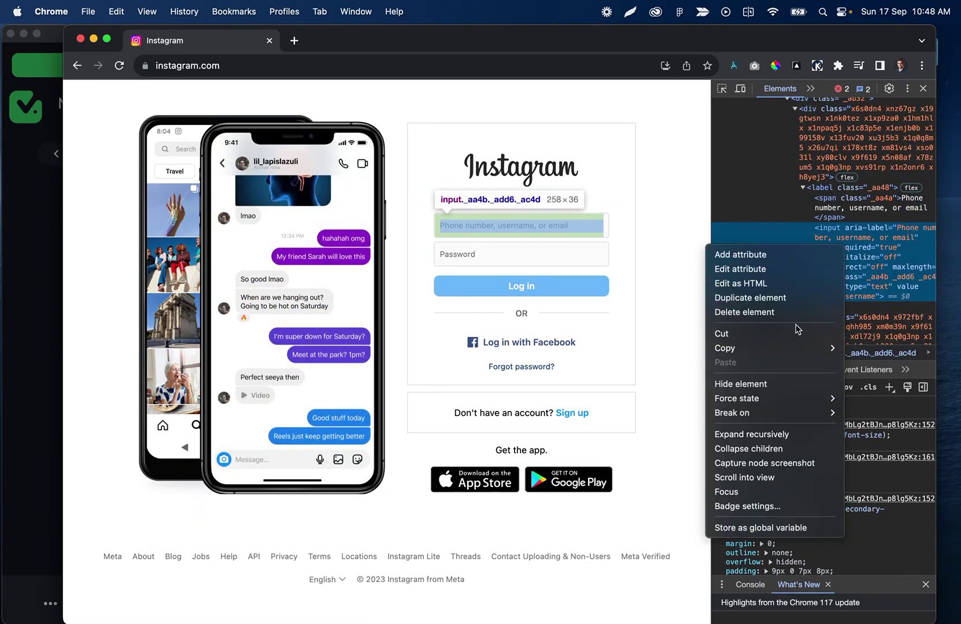
mouse_move(782, 355)
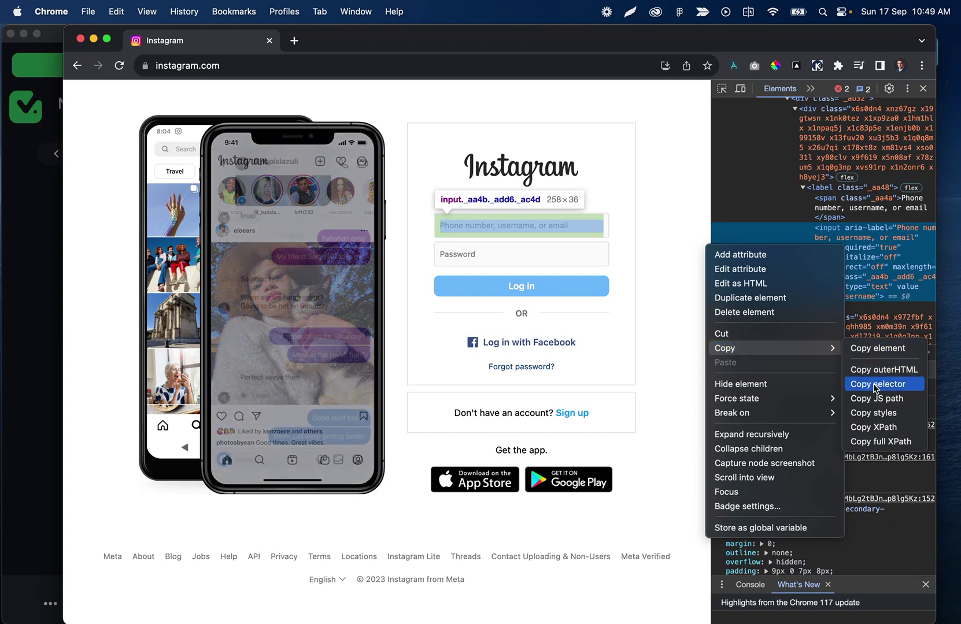
left_click(874, 384)
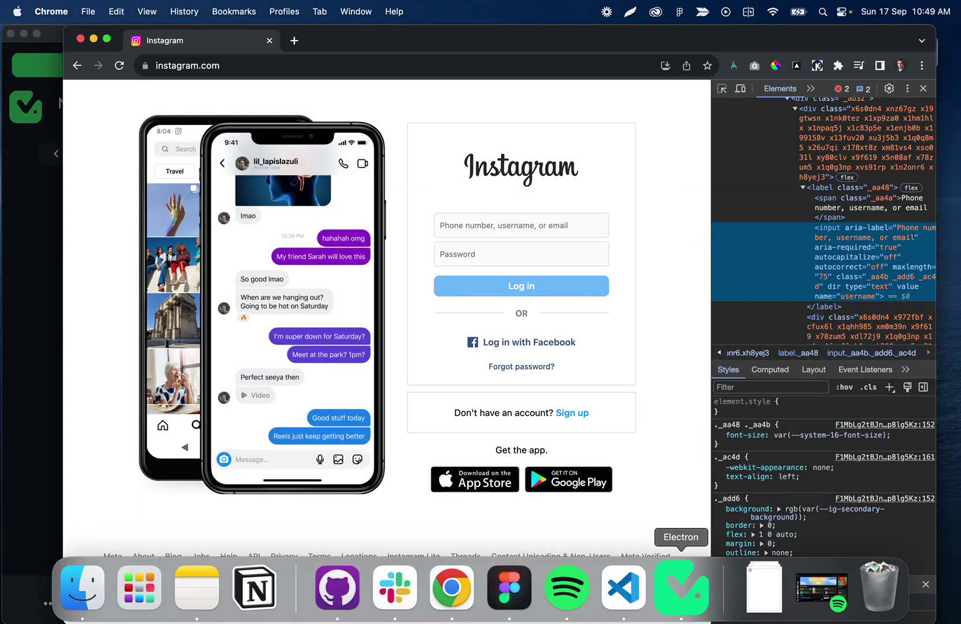
left_click(657, 590)
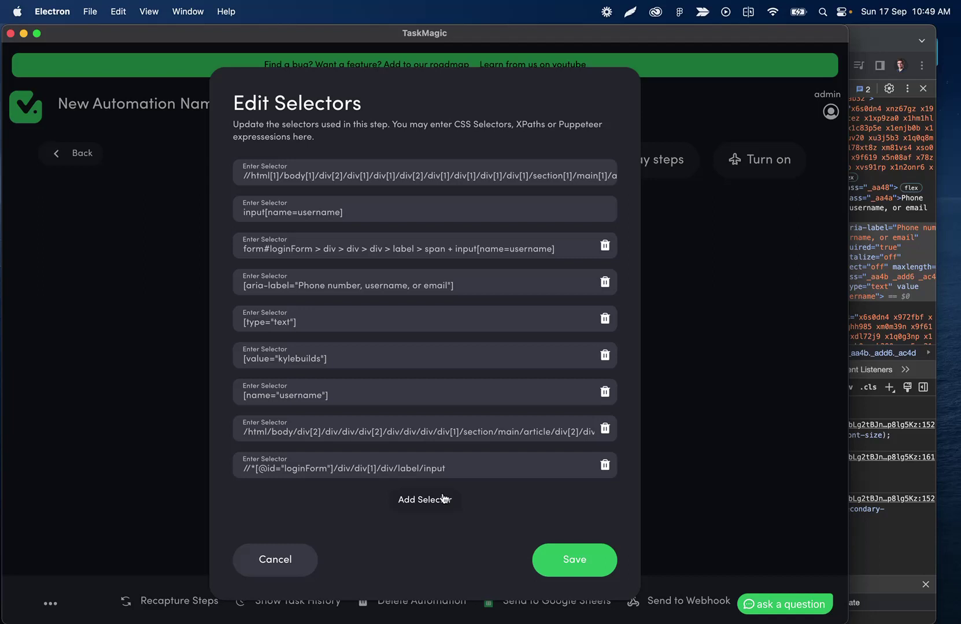
Add a new selector entry holding the pasted username CSS selector.
left_click(444, 498)
left_click(346, 486)
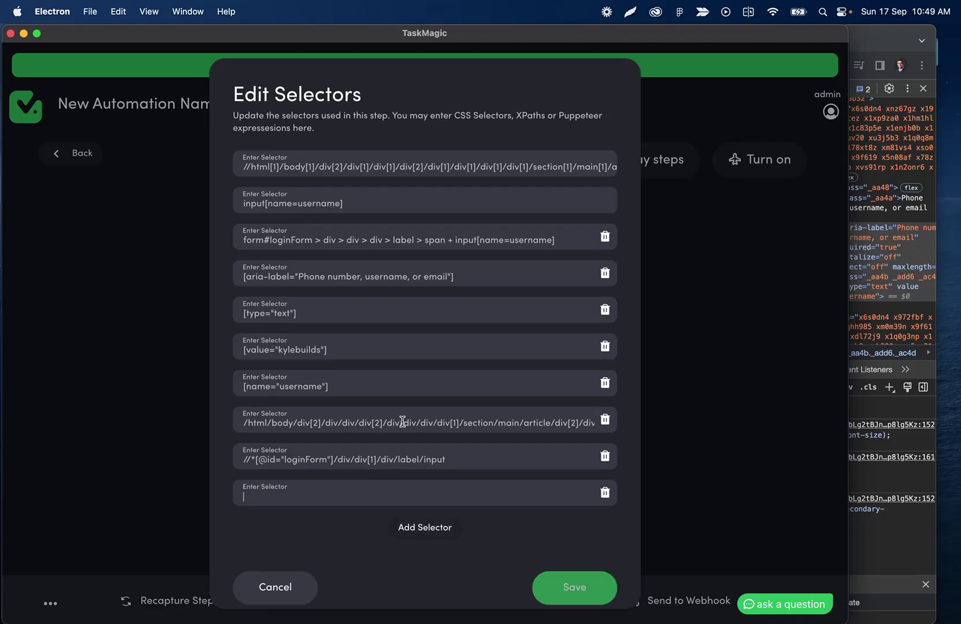
key("super+v")
scroll(376, 462, "down", 1)
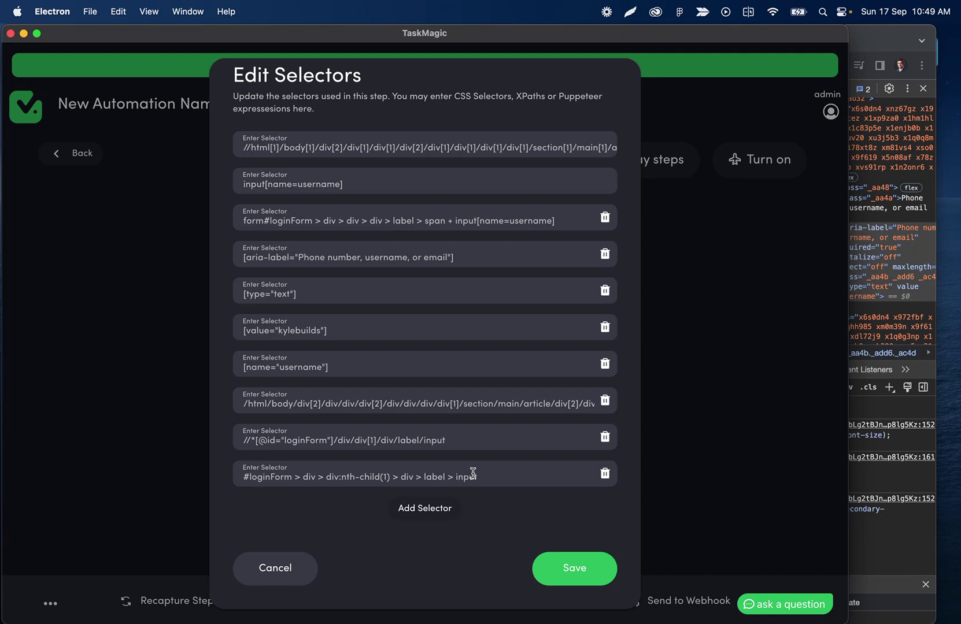
scroll(484, 448, "up", 1)
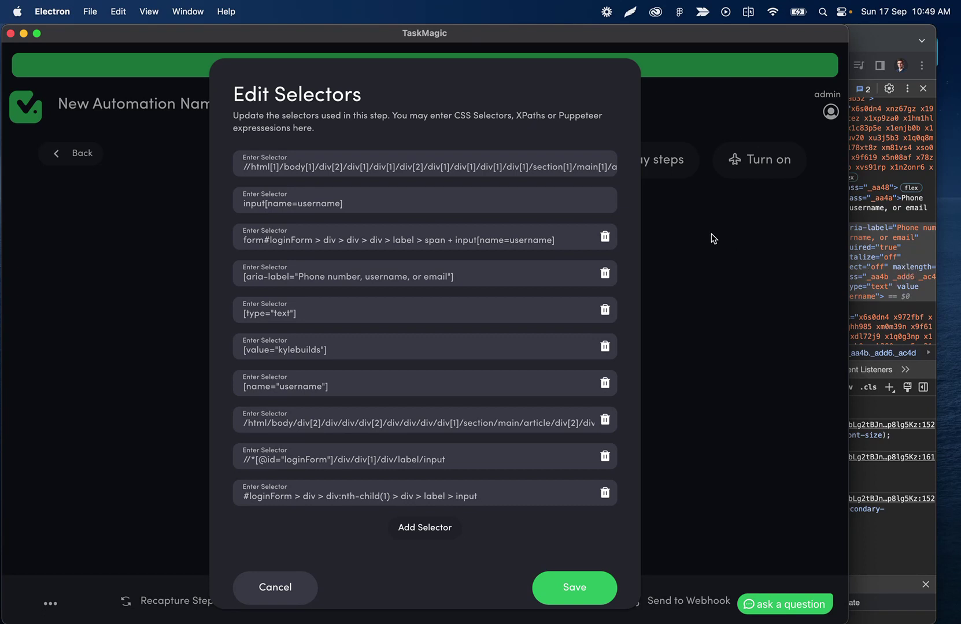
scroll(439, 362, "down", 1)
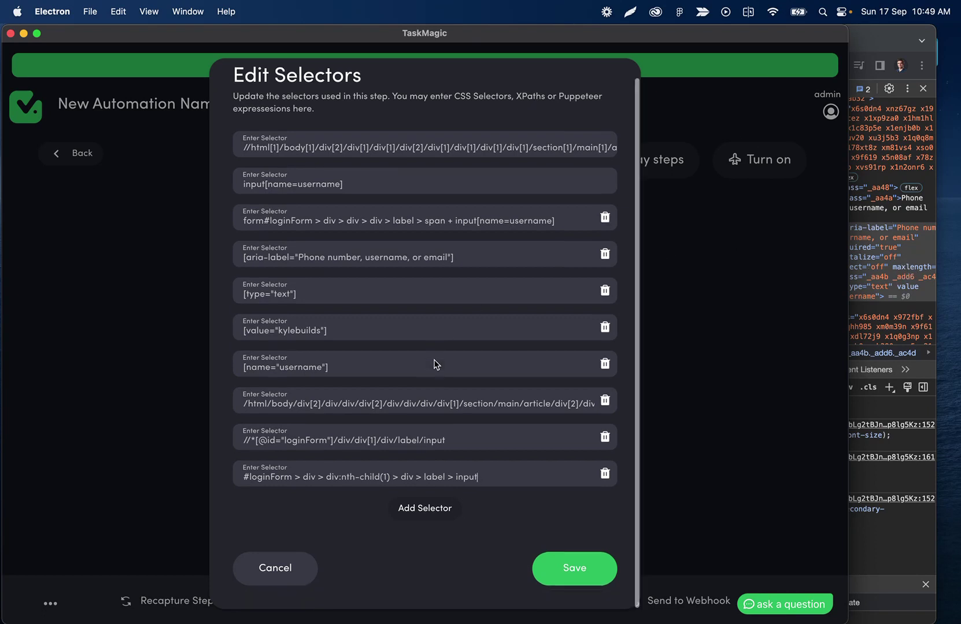
Delete the extra empty selector row and close the Edit Selectors dialog.
left_click(425, 509)
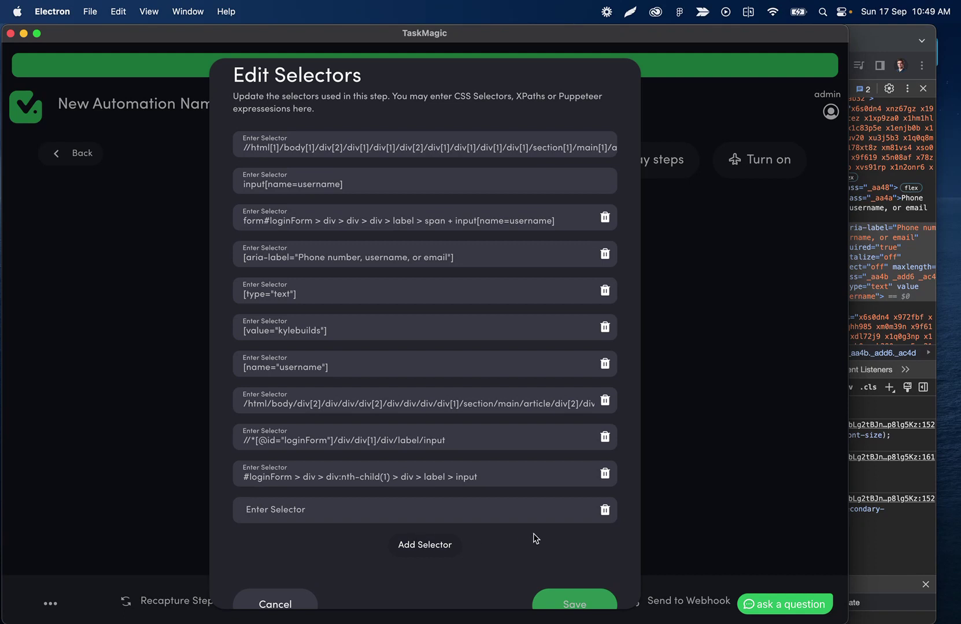
left_click(607, 511)
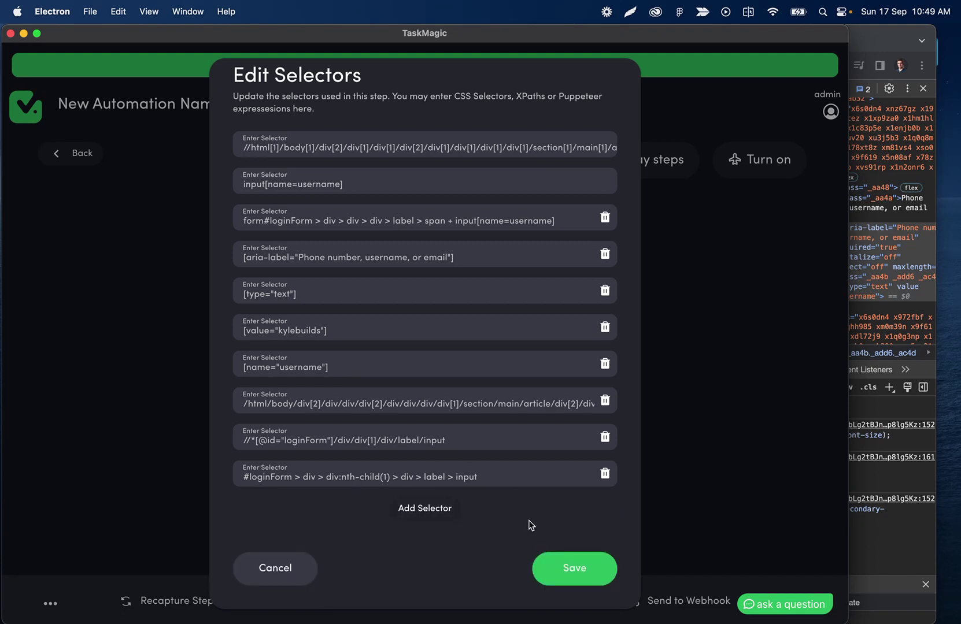
left_click(283, 572)
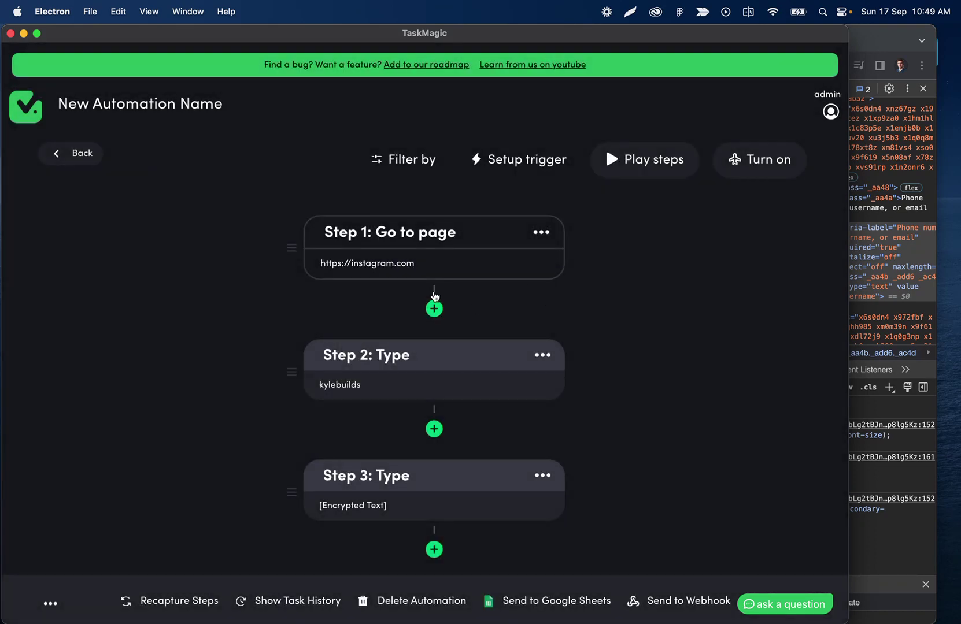
Continue recording after Step 2 and collapse the recording panel out of the way.
left_click(434, 429)
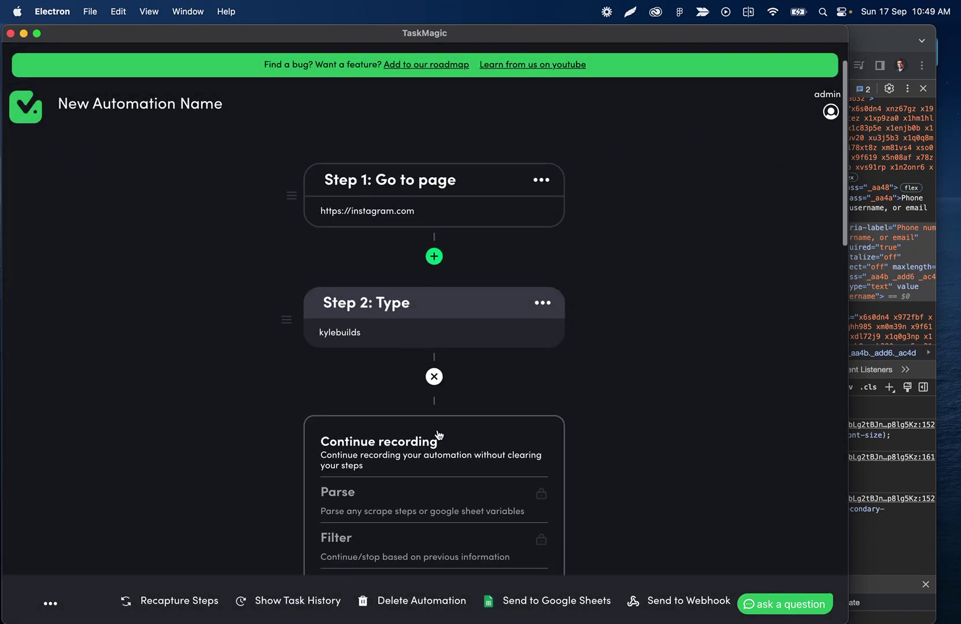
left_click(400, 448)
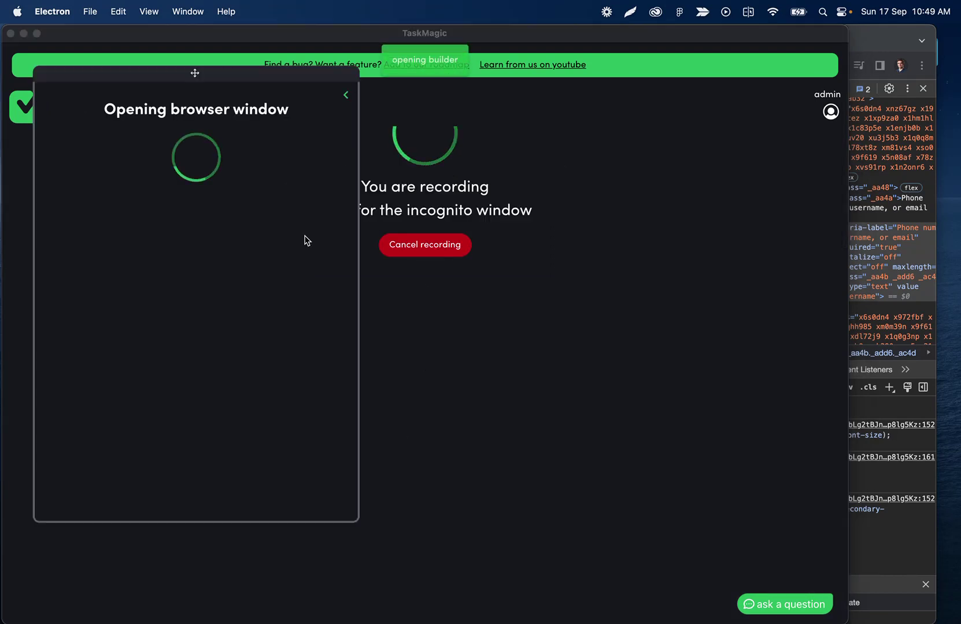
left_click_drag(248, 71, 234, 44)
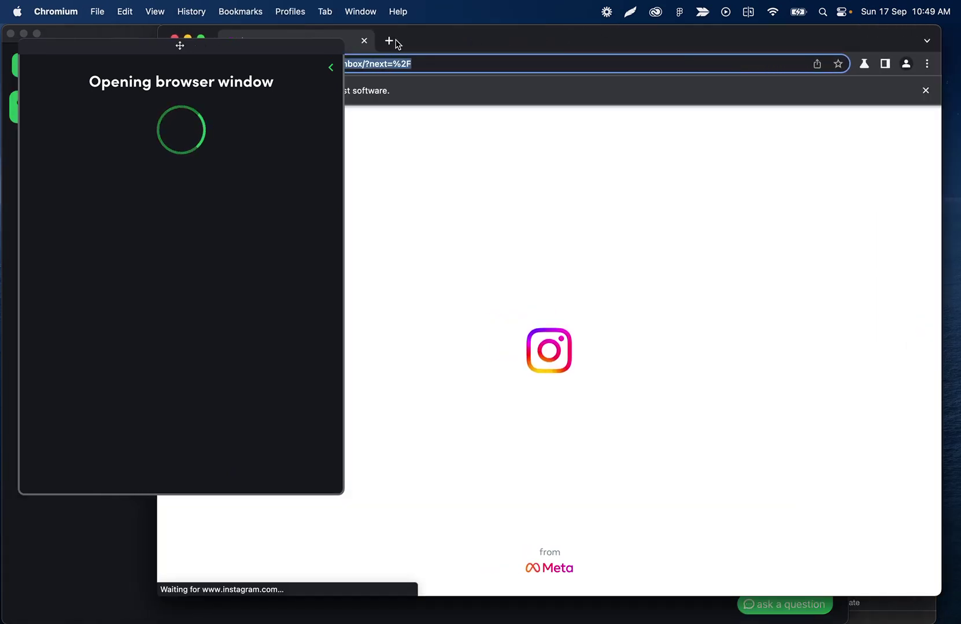
left_click(330, 69)
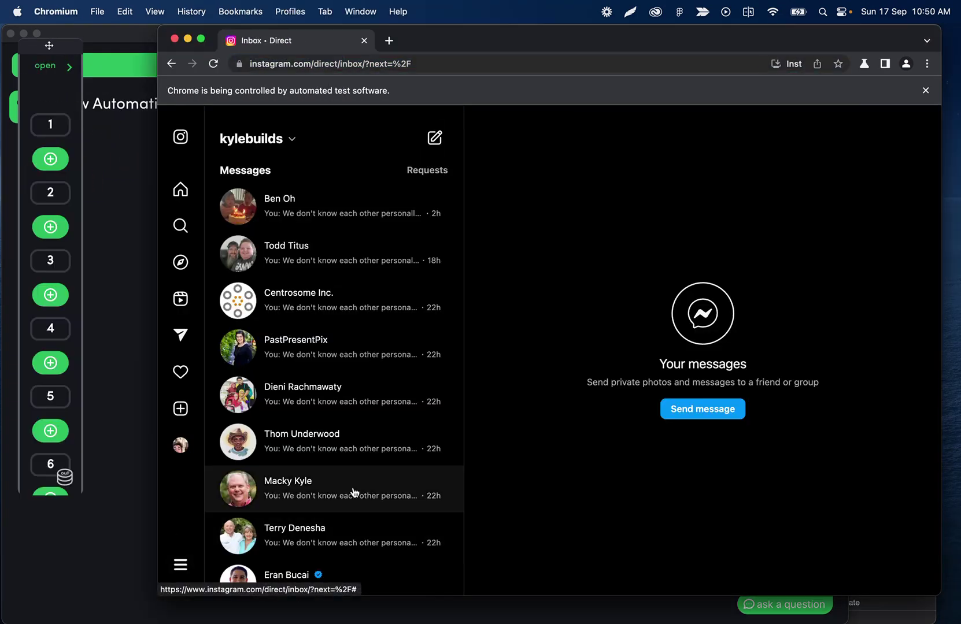
Log out of Instagram from the More menu and return to the login page.
left_click(180, 565)
left_click(221, 563)
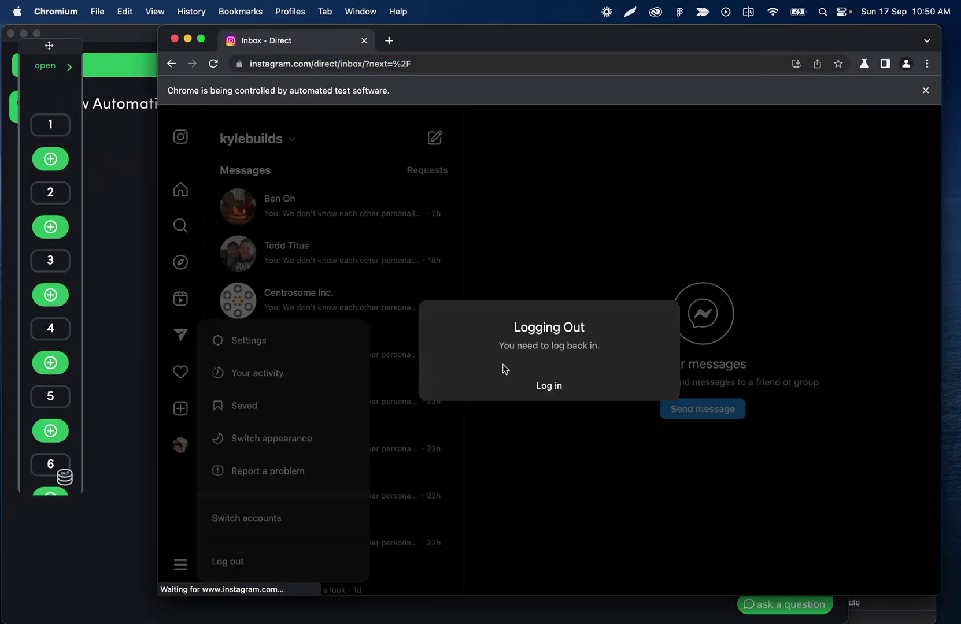
left_click(557, 395)
Expand the step list and delete the old Step 2 username Type step.
left_click(68, 67)
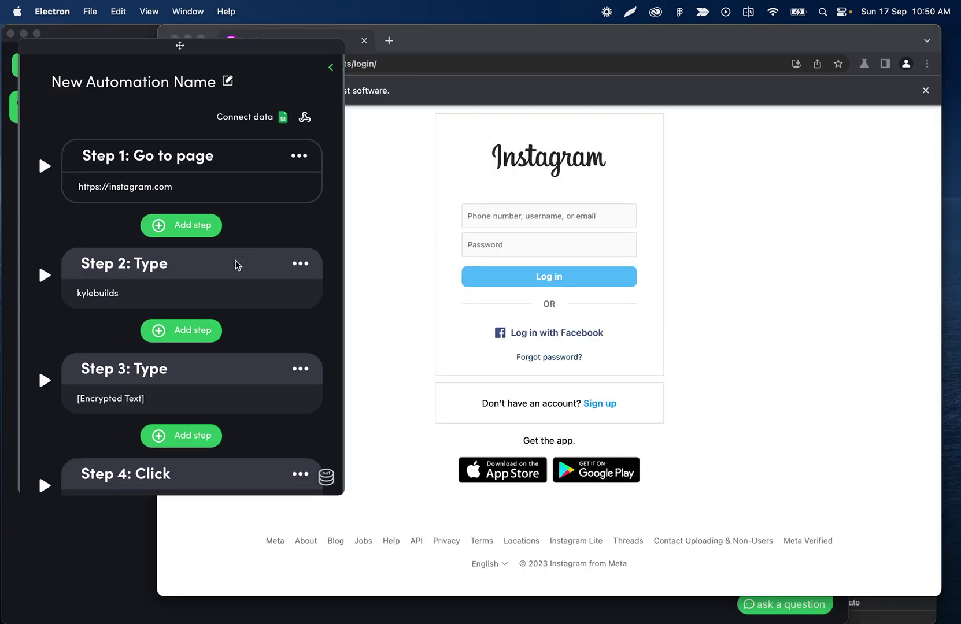
left_click(300, 264)
left_click(252, 455)
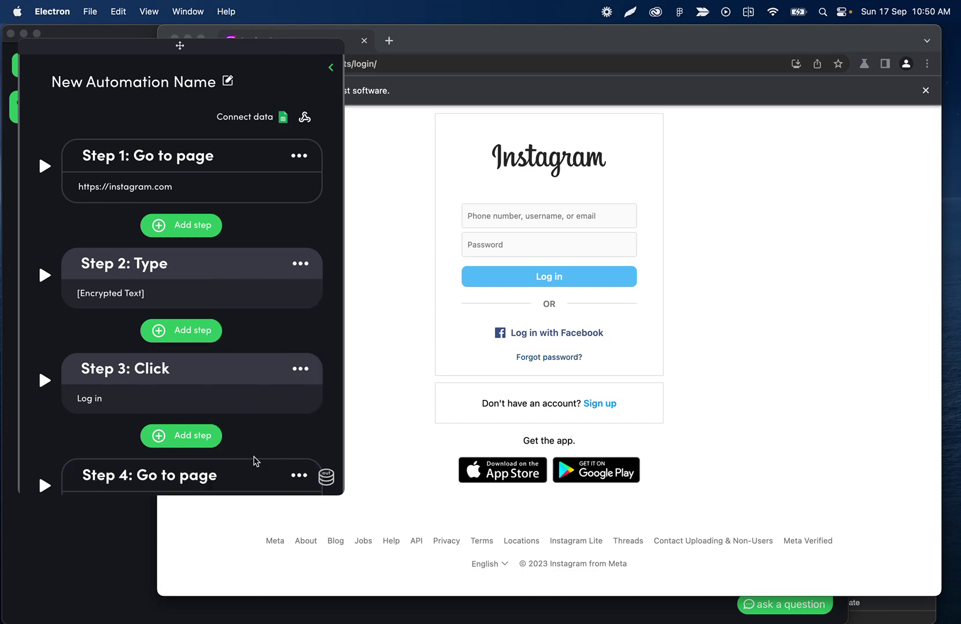
Record a Type step after Step 1, entering the account username into Instagram's username field.
left_click(179, 222)
left_click(365, 220)
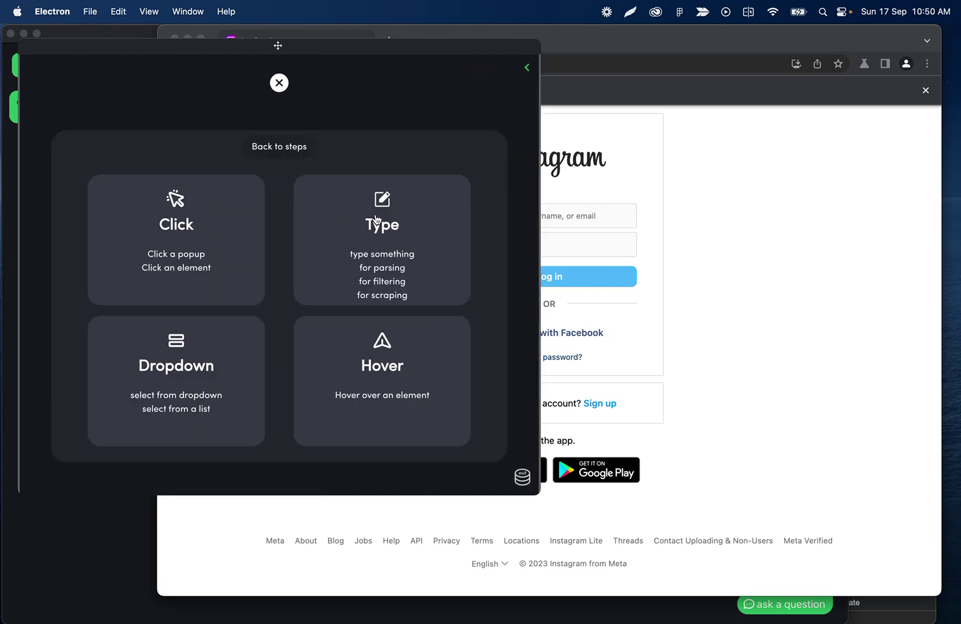
left_click(373, 220)
left_click(518, 218)
type("kylebuilds")
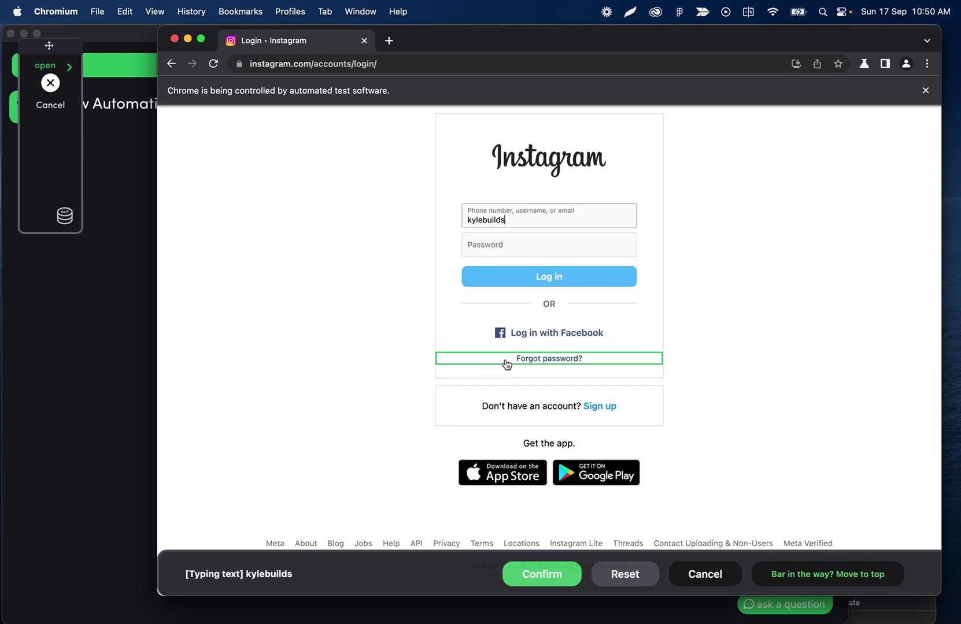
left_click(541, 574)
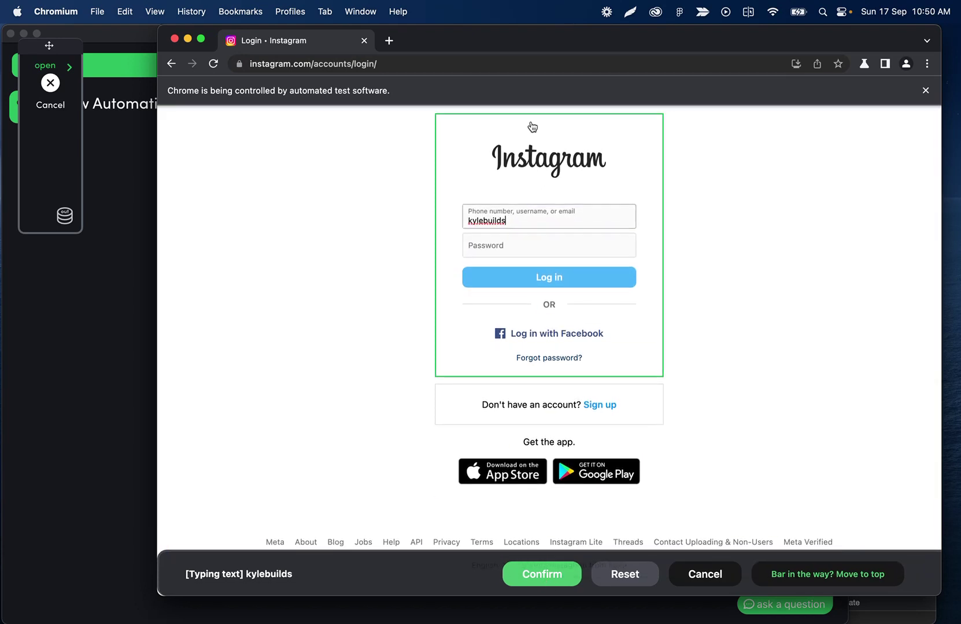
left_click_drag(589, 37, 538, 26)
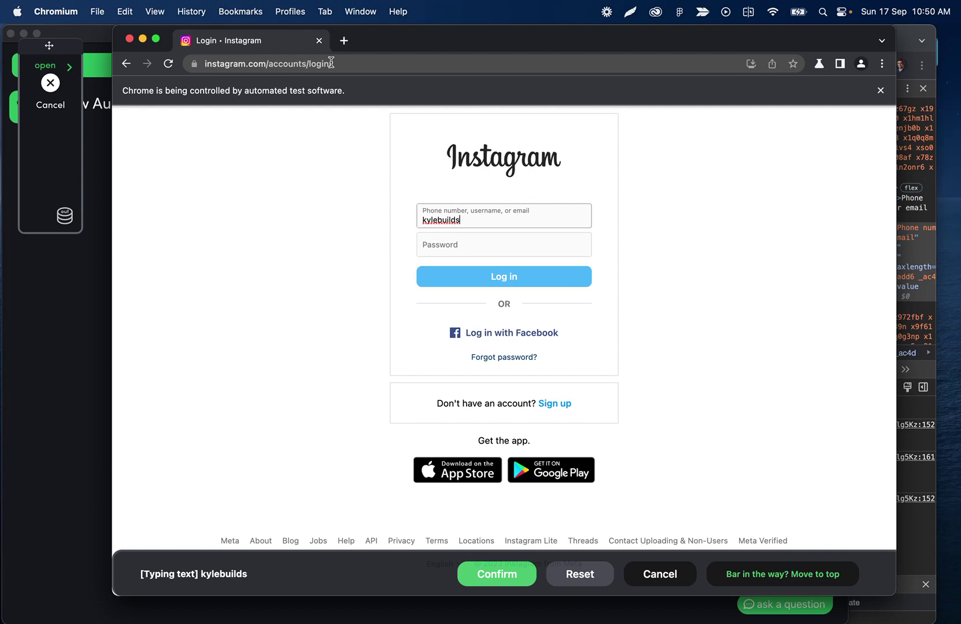
Bring the automated Chromium window forward and cancel the unfinished typing recording.
left_click(904, 27)
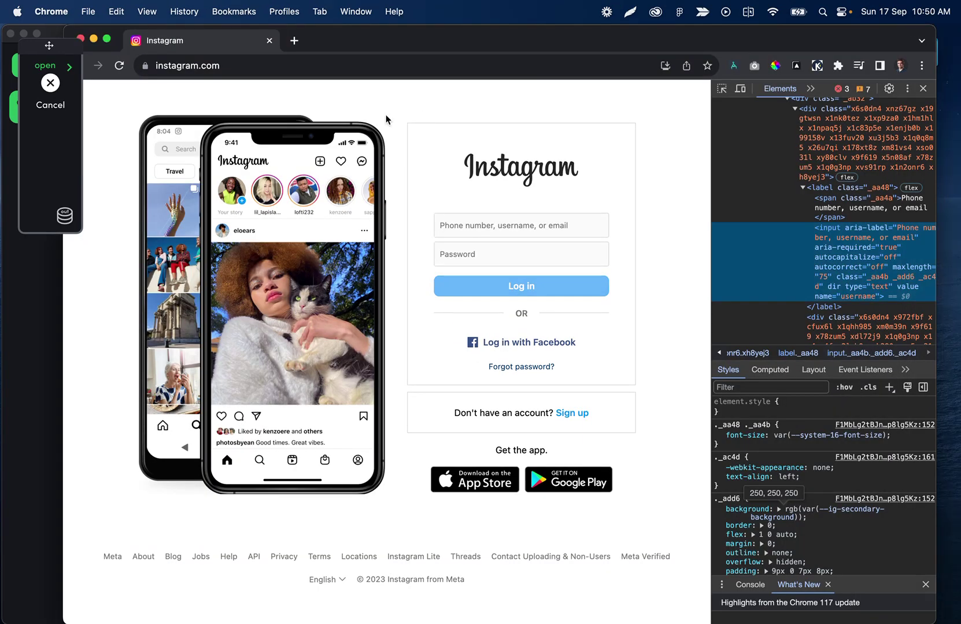
left_click_drag(358, 45, 358, 64)
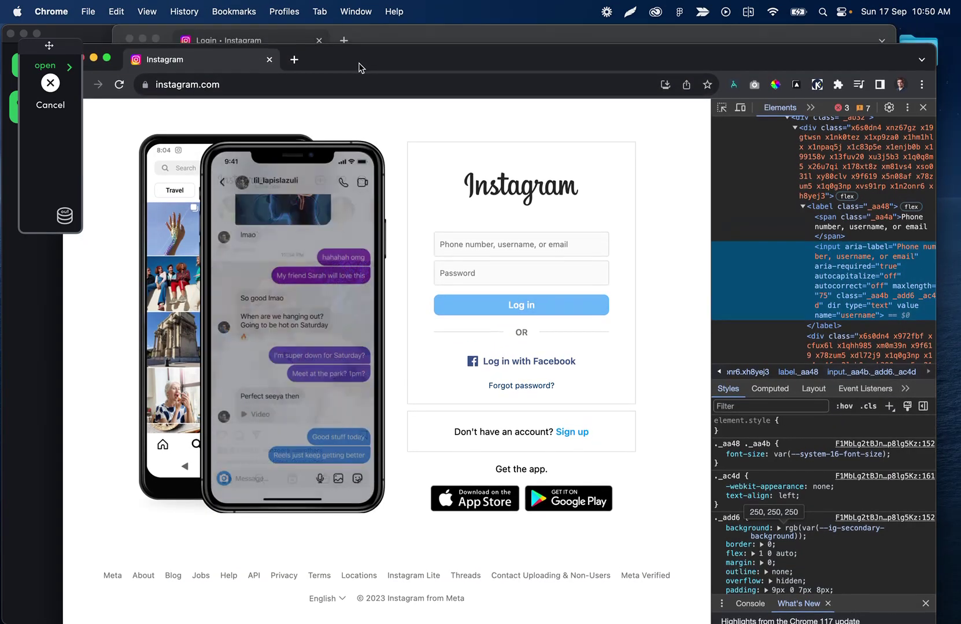
left_click(390, 39)
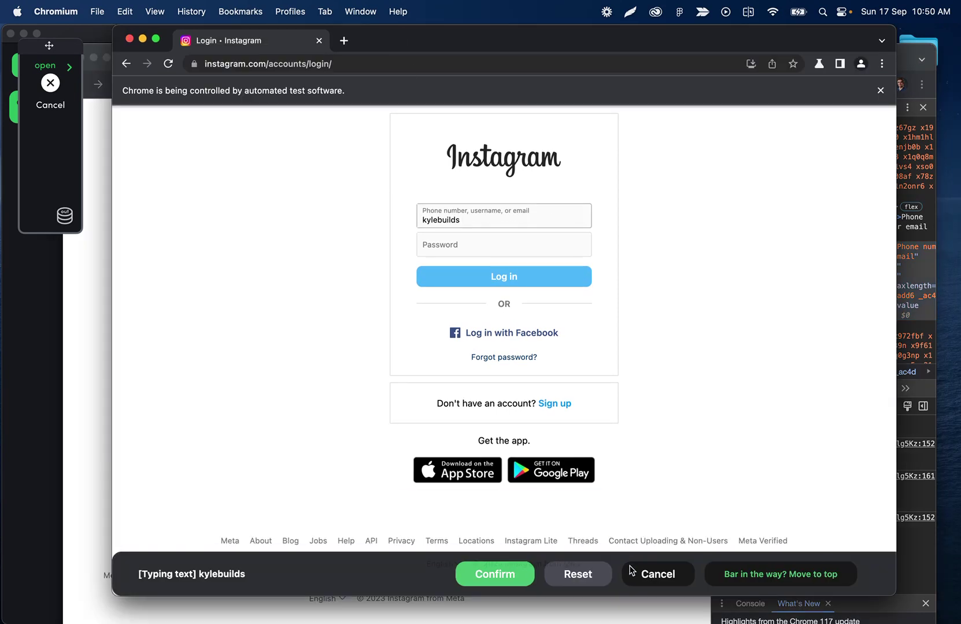
left_click(648, 573)
Strip accounts/login/ from the address to load instagram.com, then expand the steps panel.
left_click(397, 66)
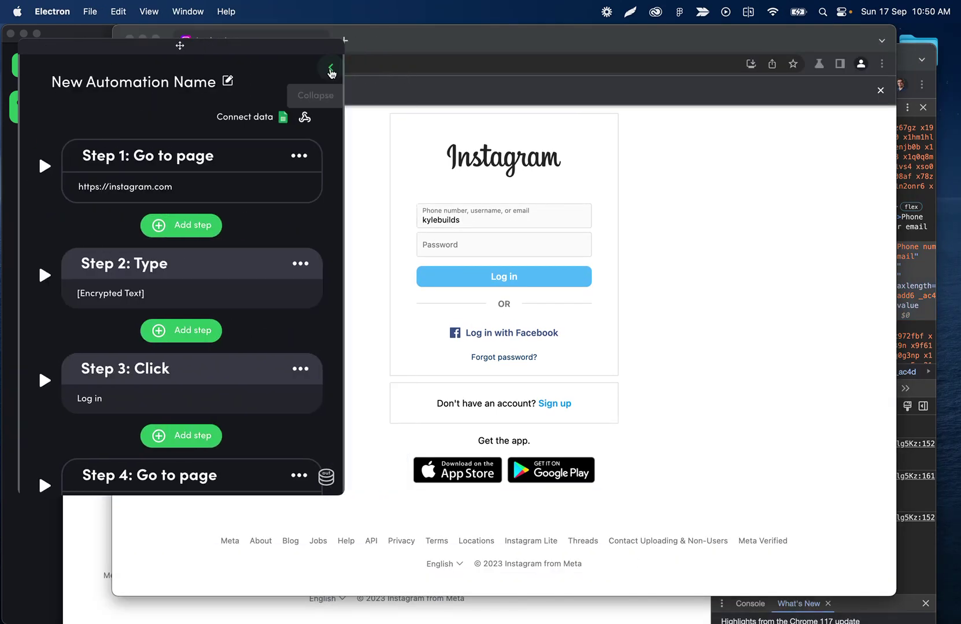
left_click(395, 65)
left_click_drag(394, 65, 322, 65)
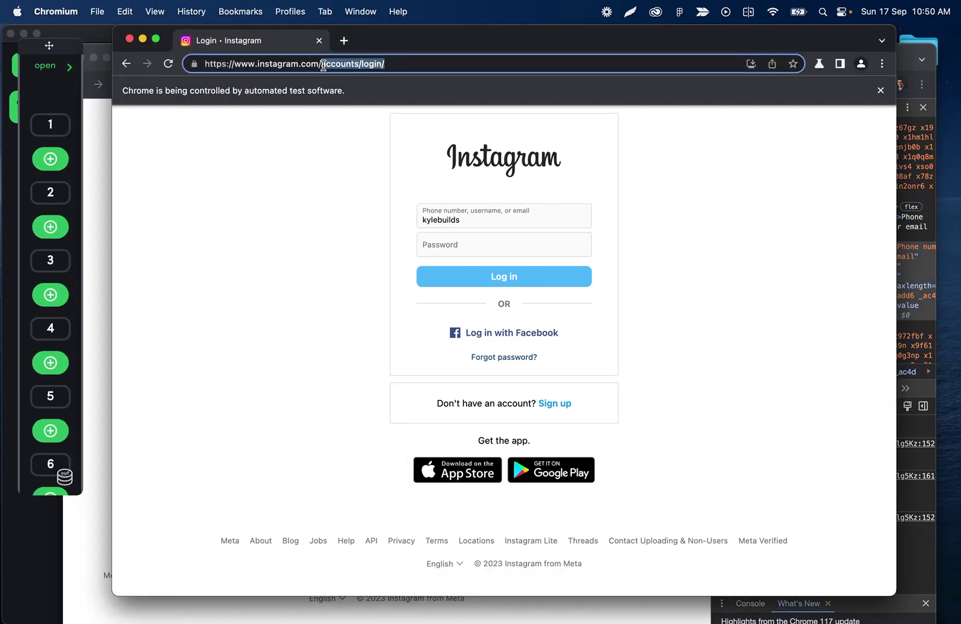
key("BackSpace")
key("Return")
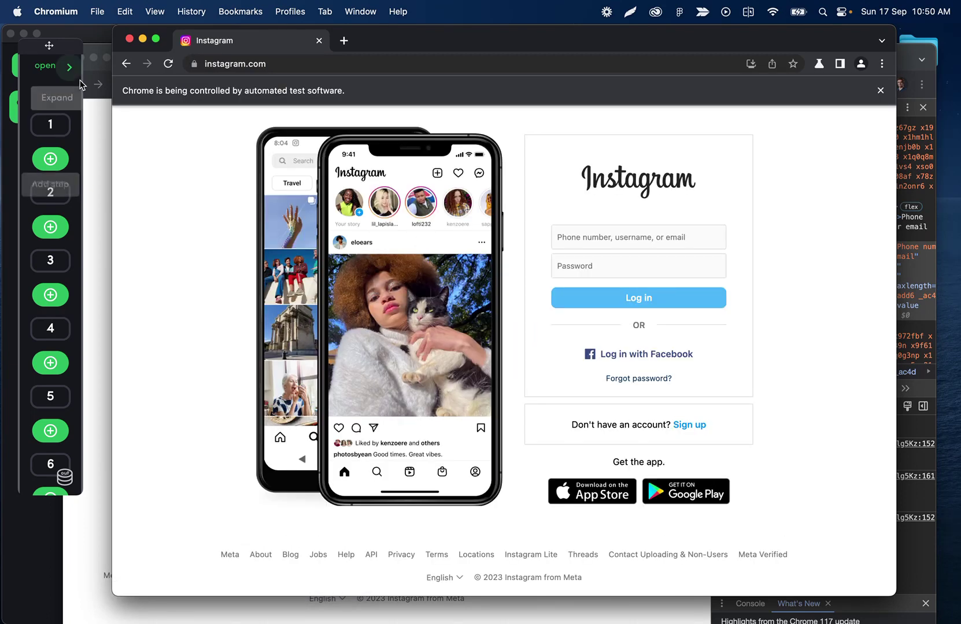
left_click(50, 192)
Record and confirm a Type step after Step 1 entering the account username into the username field.
left_click(181, 227)
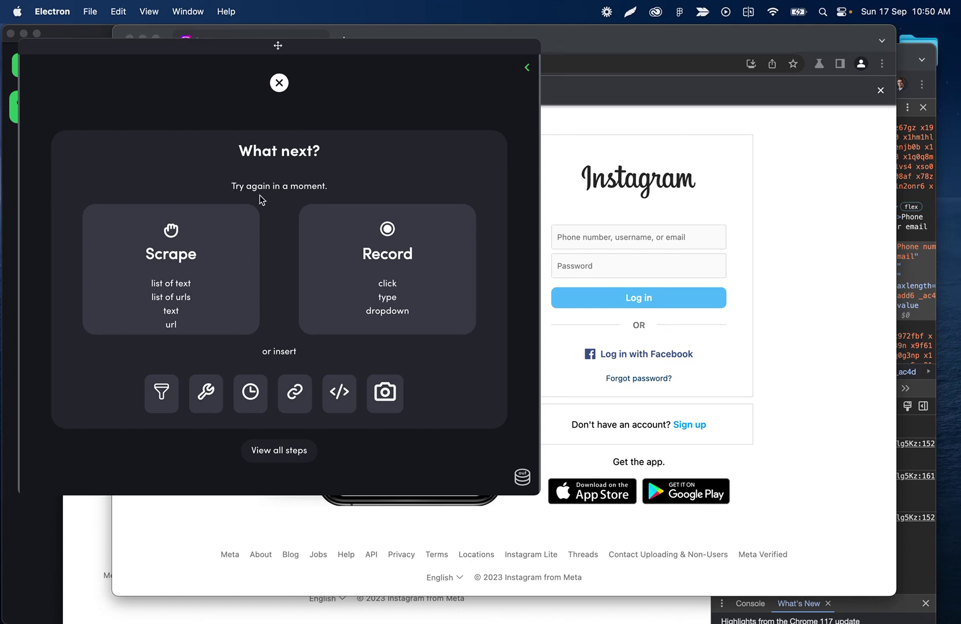
left_click(279, 83)
left_click(282, 226)
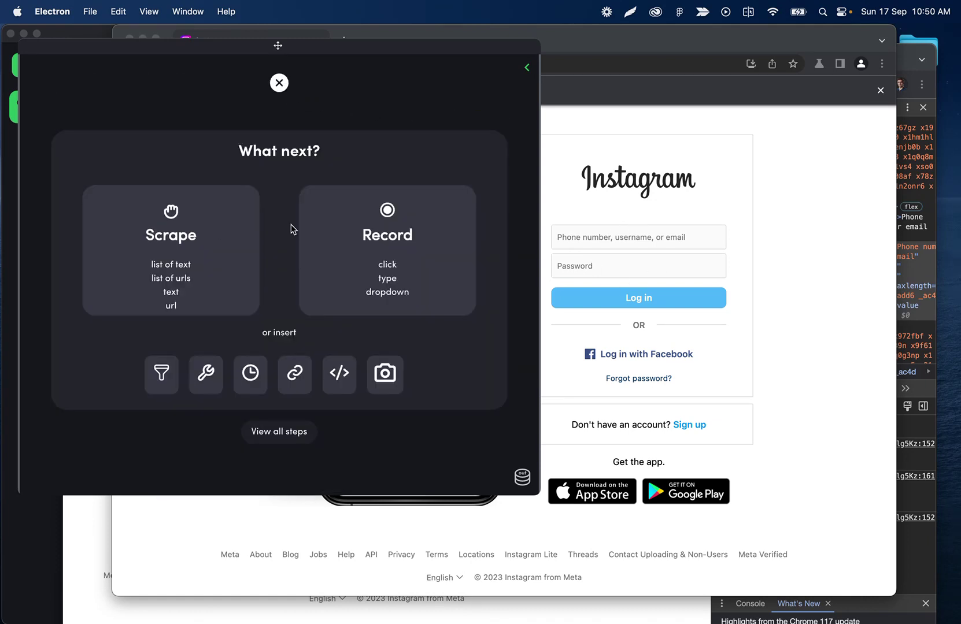
left_click(425, 241)
left_click(379, 232)
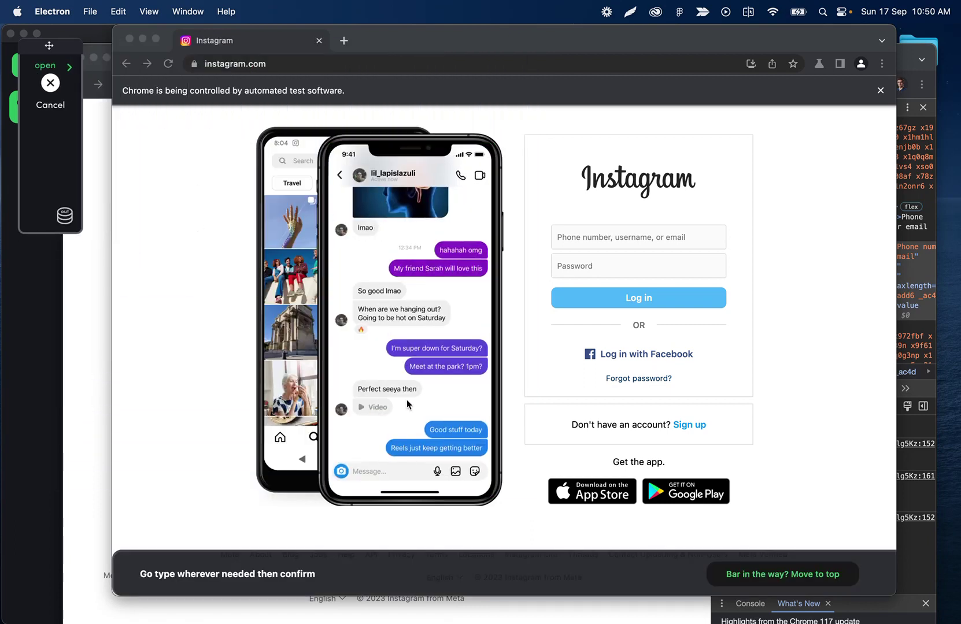
left_click(598, 241)
type("ly")
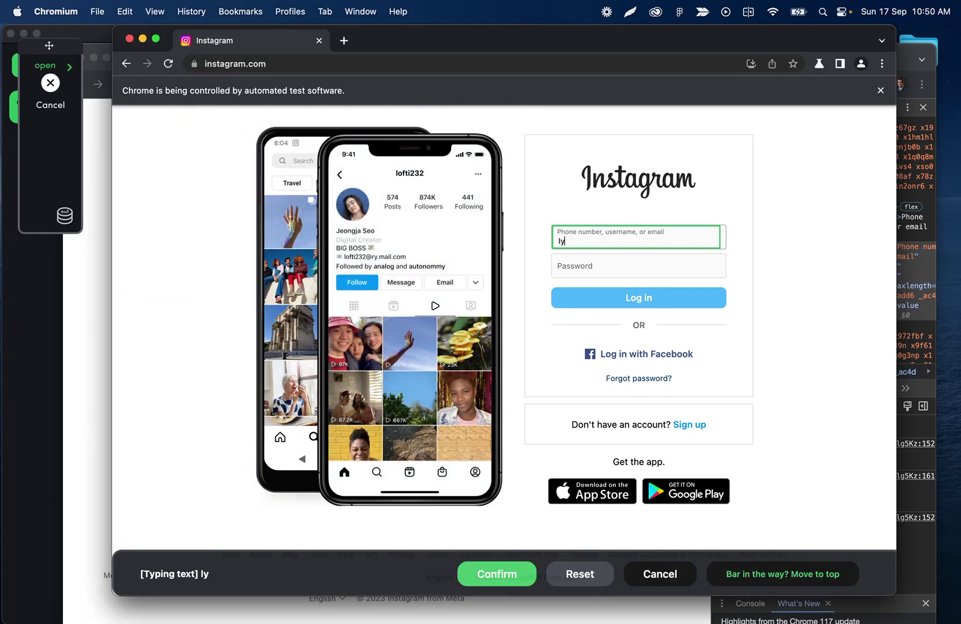
type("kylebuilds")
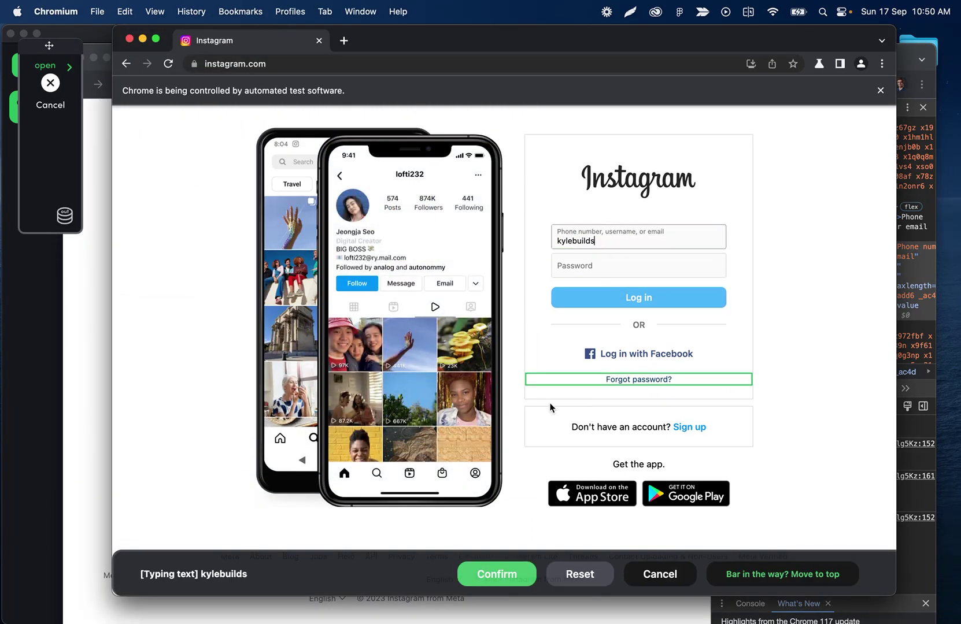
left_click(494, 574)
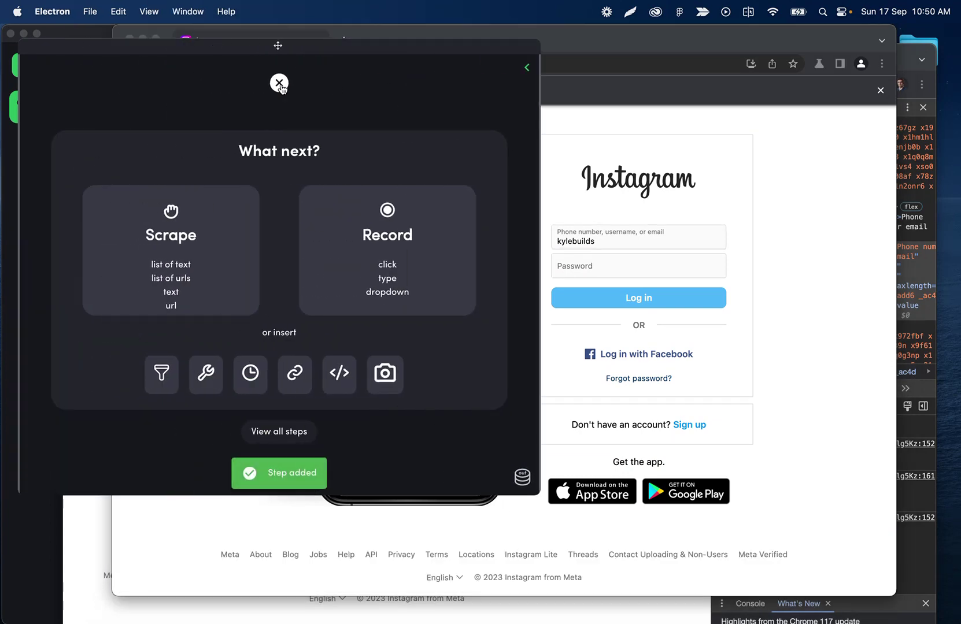